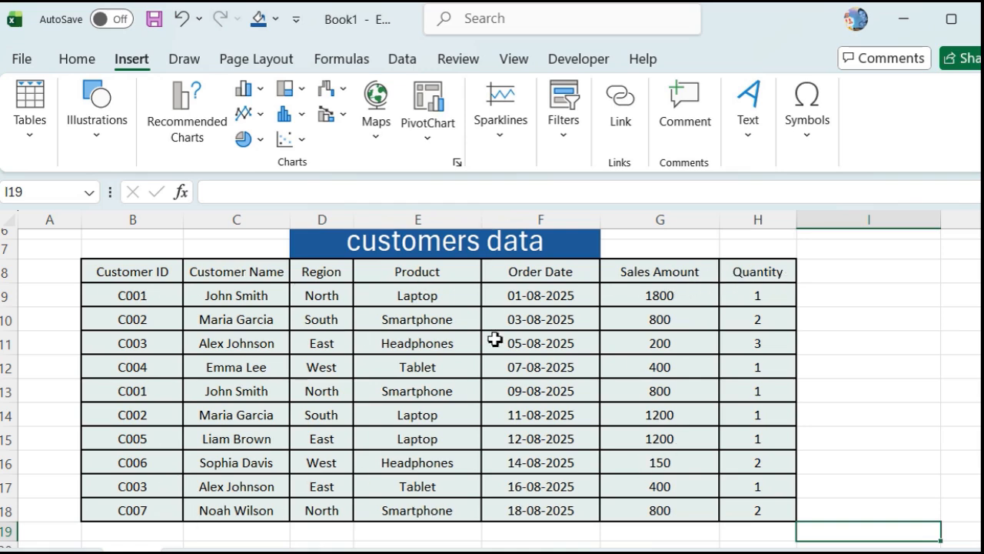
Step: Look through the Insert tab's Filters options, then close them without inserting anything
click(131, 66)
click(569, 129)
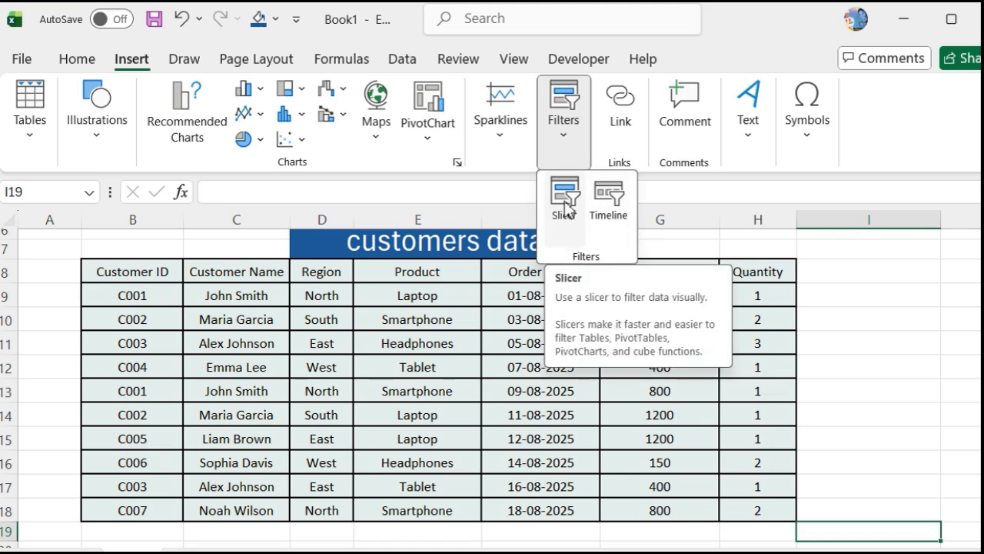
click(914, 299)
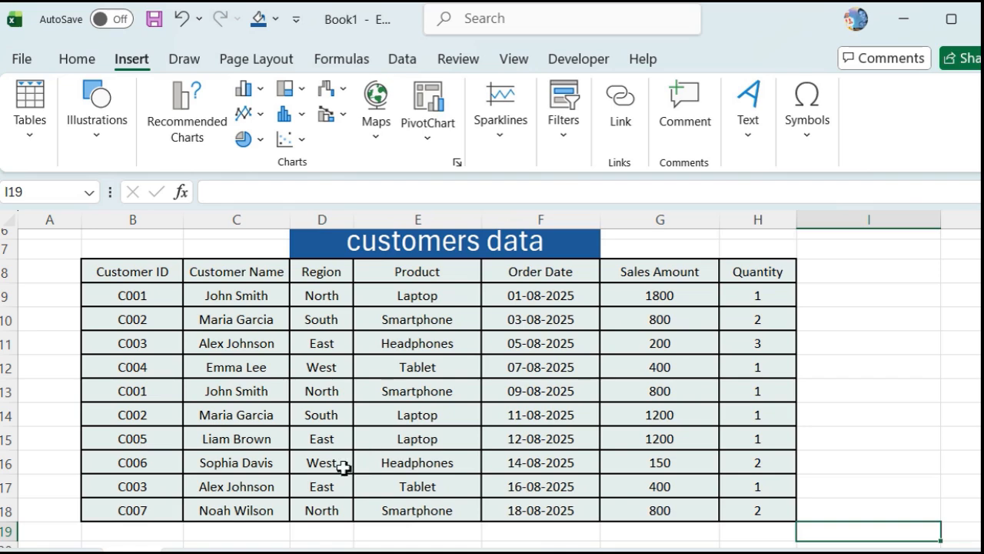
Step: Select the customers range from B8 and build a PivotTable from it on a new worksheet
click(105, 273)
key(ctrl+a)
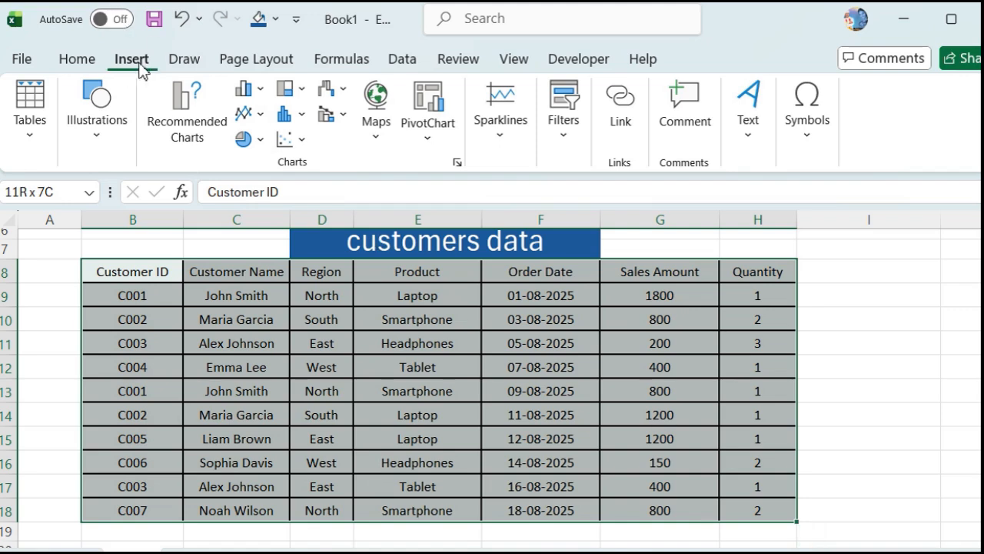
click(29, 123)
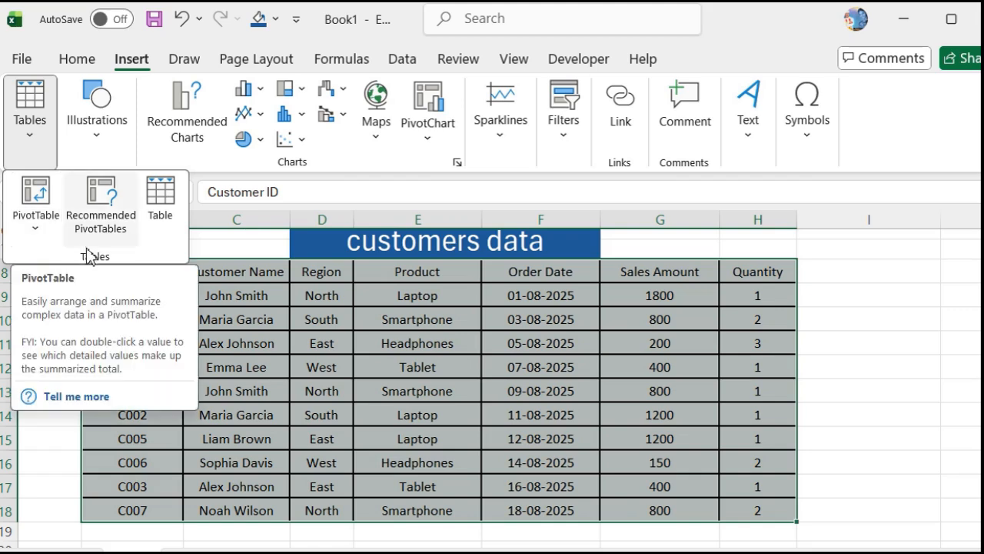
click(31, 221)
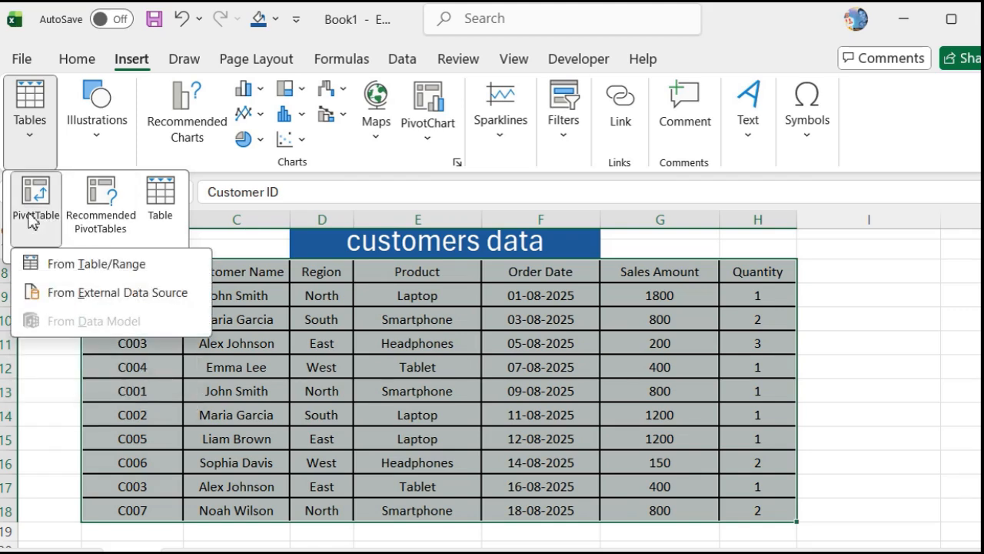
click(99, 273)
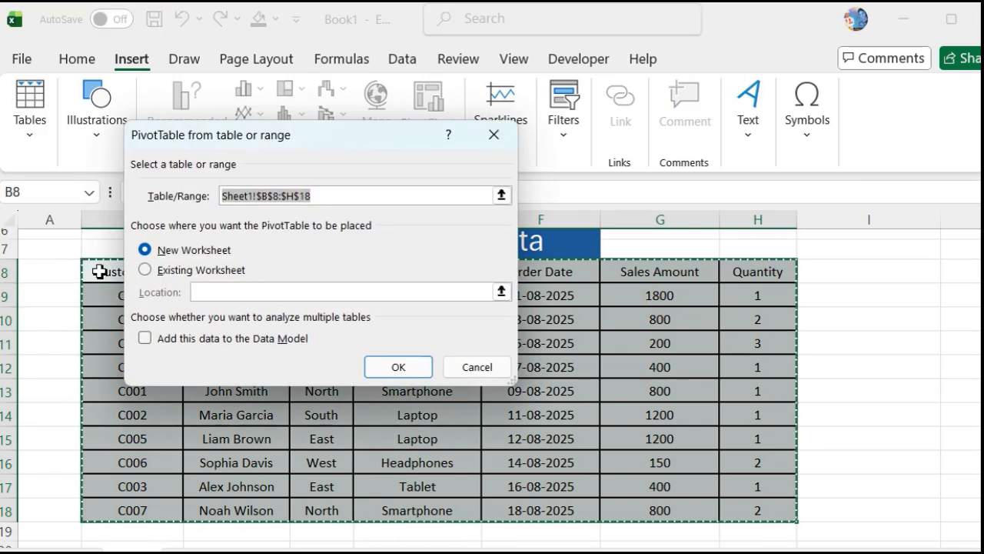
click(399, 368)
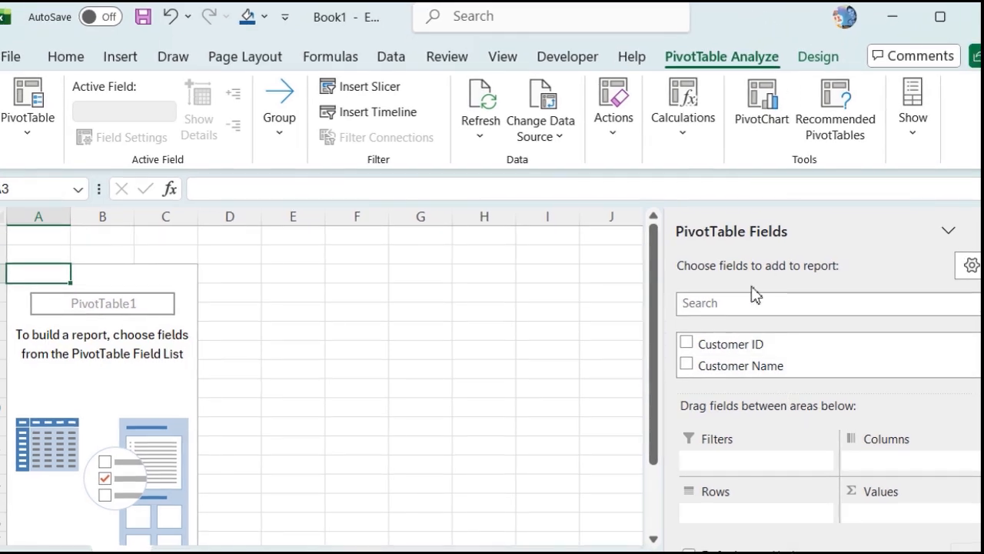
Step: Add Customer Name as the PivotTable's row field
click(687, 364)
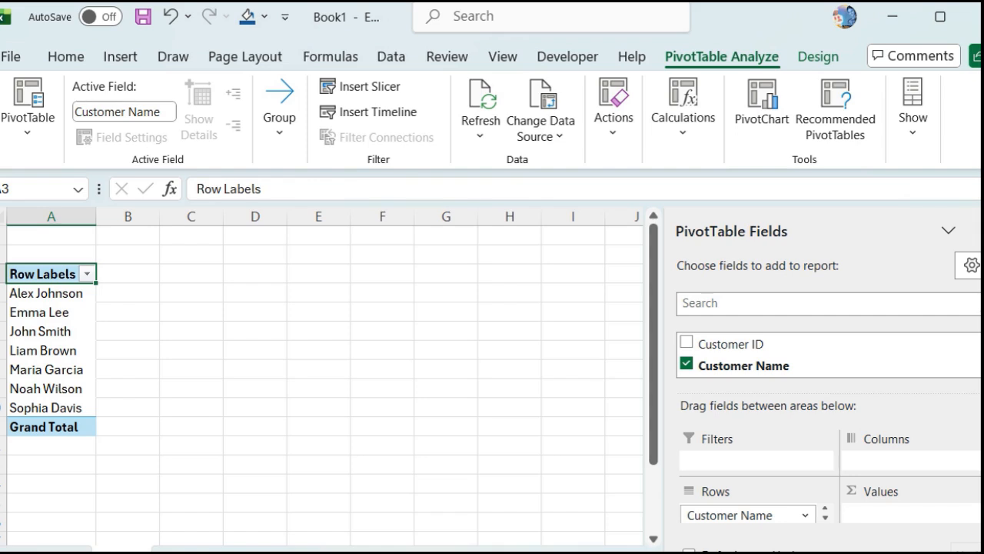
click(734, 306)
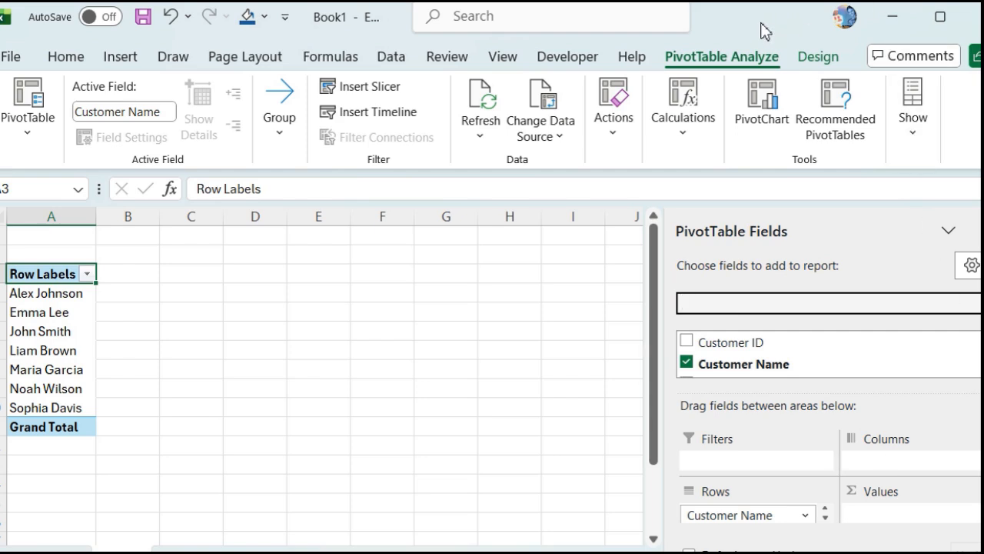
drag(760, 24, 709, 30)
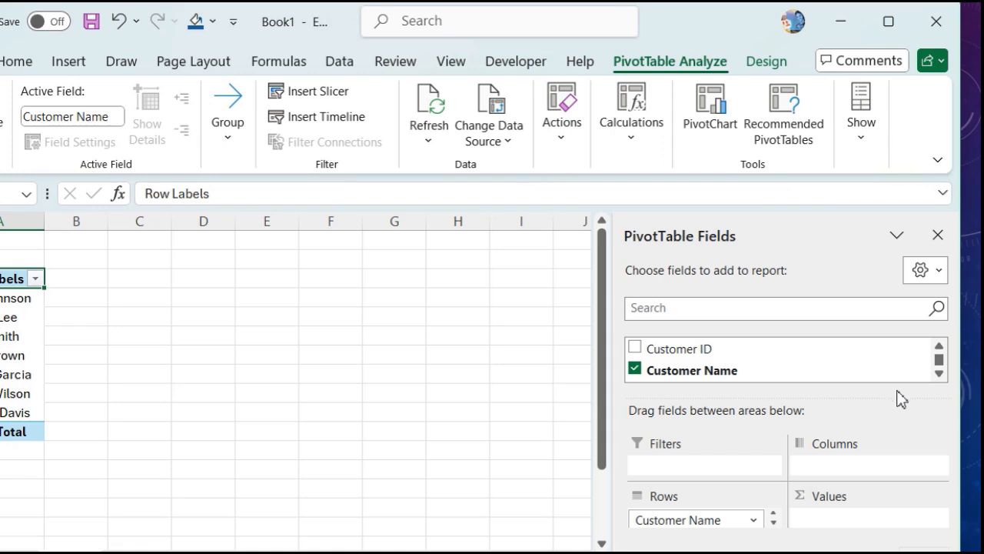
drag(893, 400, 894, 475)
drag(884, 397, 883, 449)
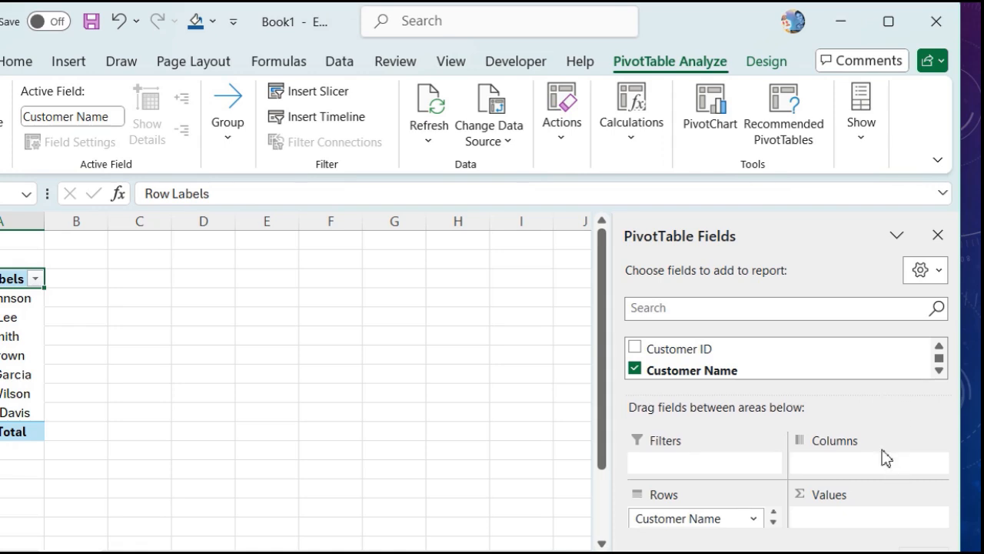
Step: Add Sales Amount to Values so each customer's sales are summed, with a 7750 grand total
click(940, 370)
click(941, 371)
click(939, 371)
click(940, 370)
click(939, 371)
click(939, 371)
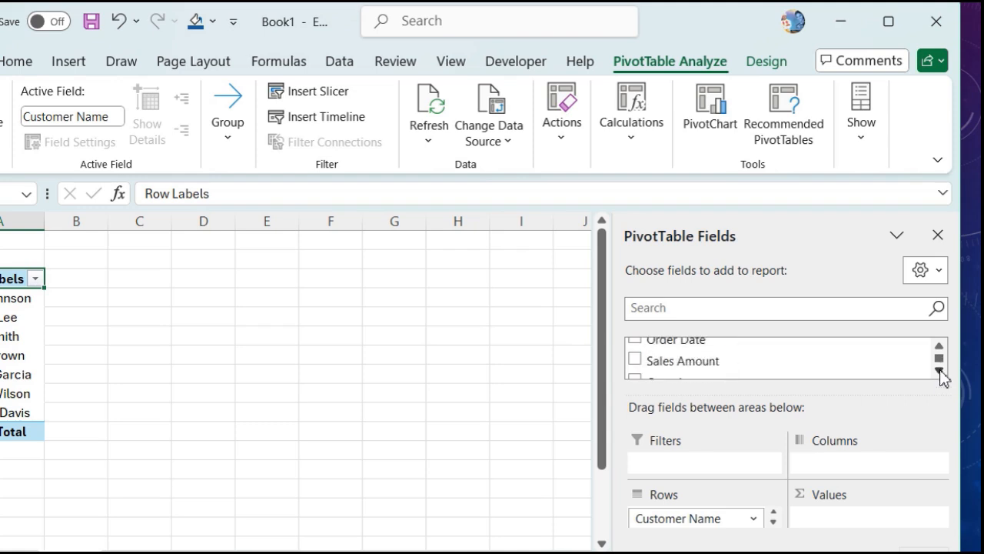
click(635, 359)
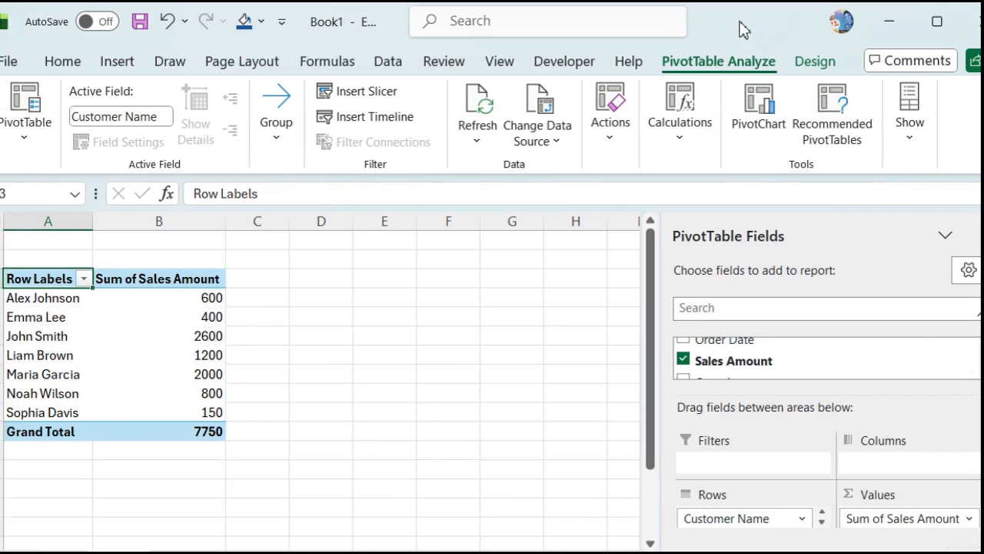
click(181, 279)
Step: Format Sum of Sales Amount as Number with a 1000 separator and 0 decimal places
right_click(182, 279)
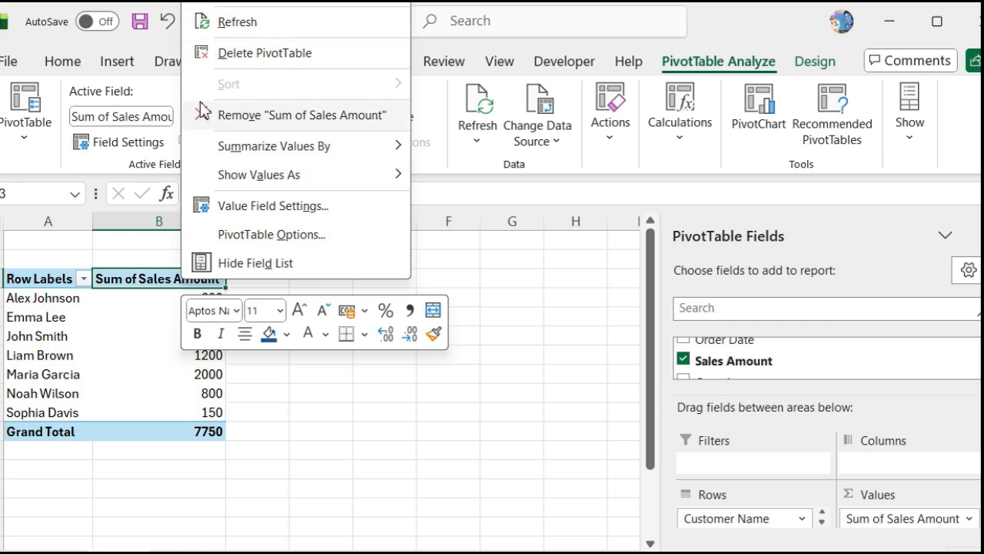
mouse_move(367, 150)
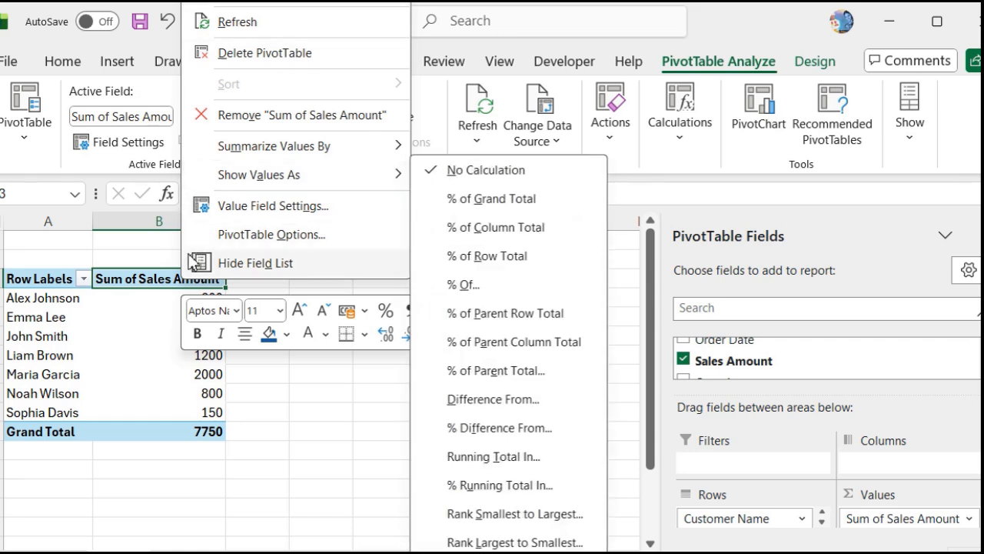
click(269, 2)
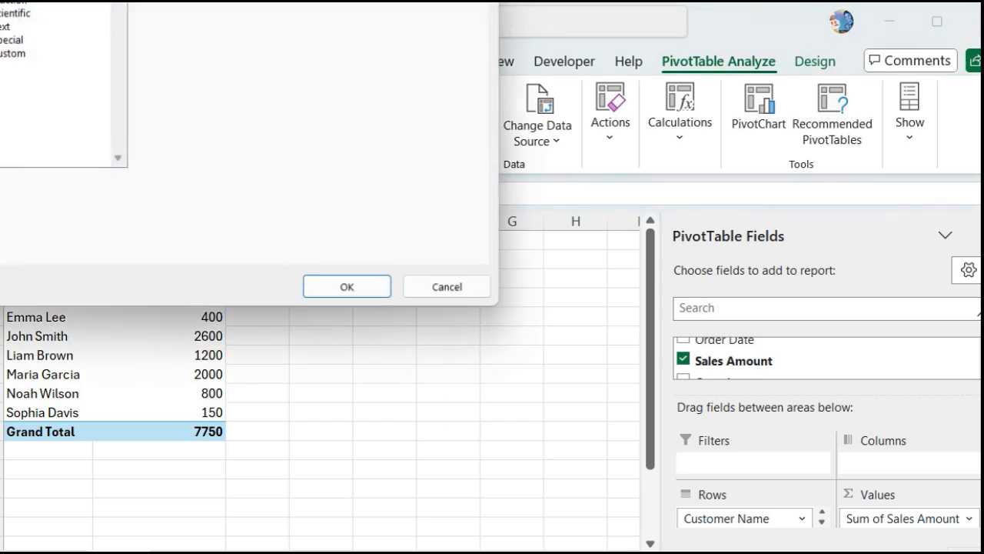
drag(231, 2, 287, 4)
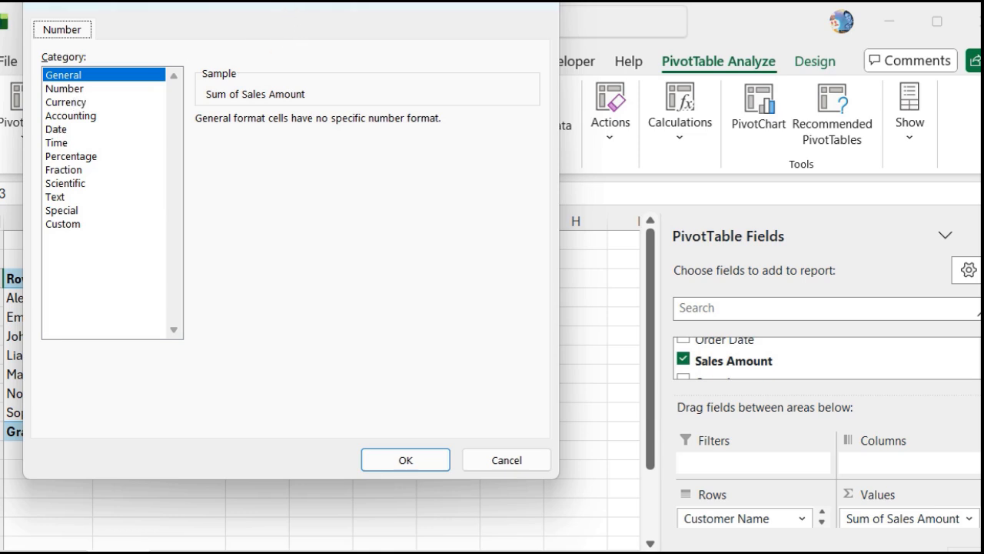
drag(339, 2, 334, 26)
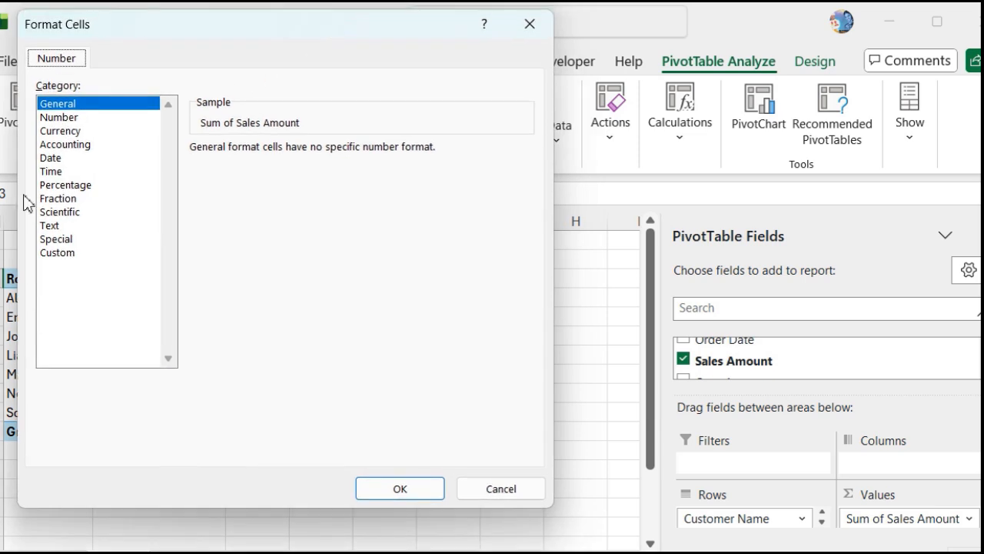
click(60, 117)
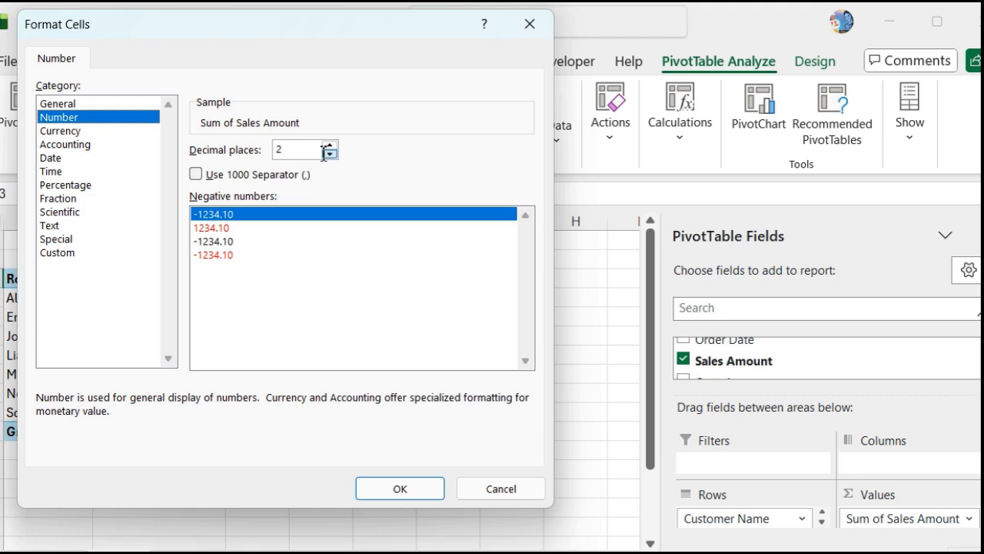
click(197, 174)
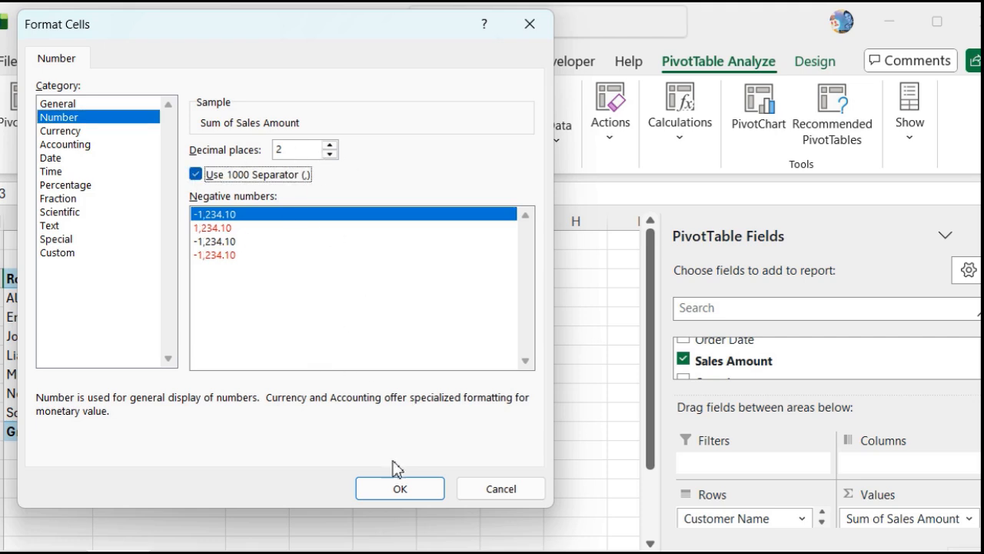
double_click(334, 154)
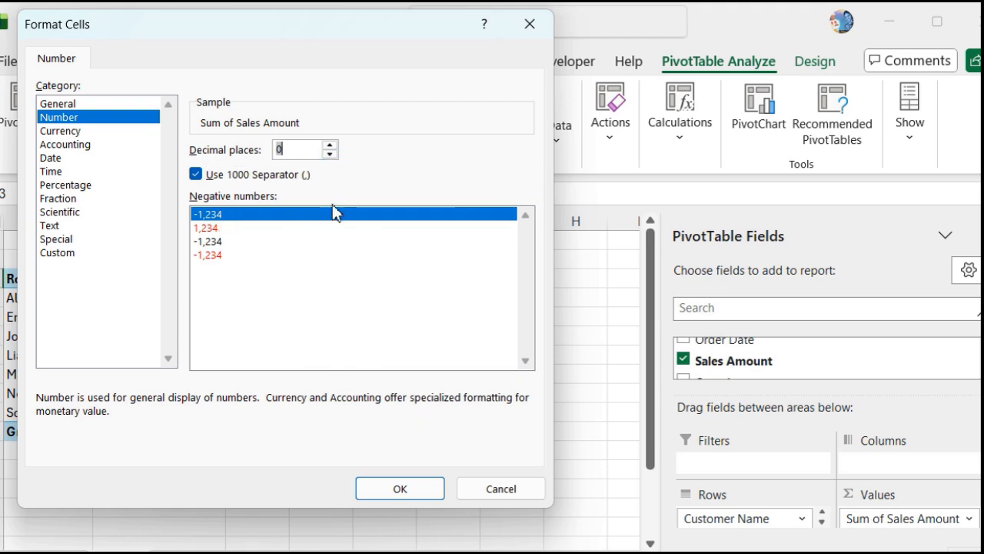
click(394, 489)
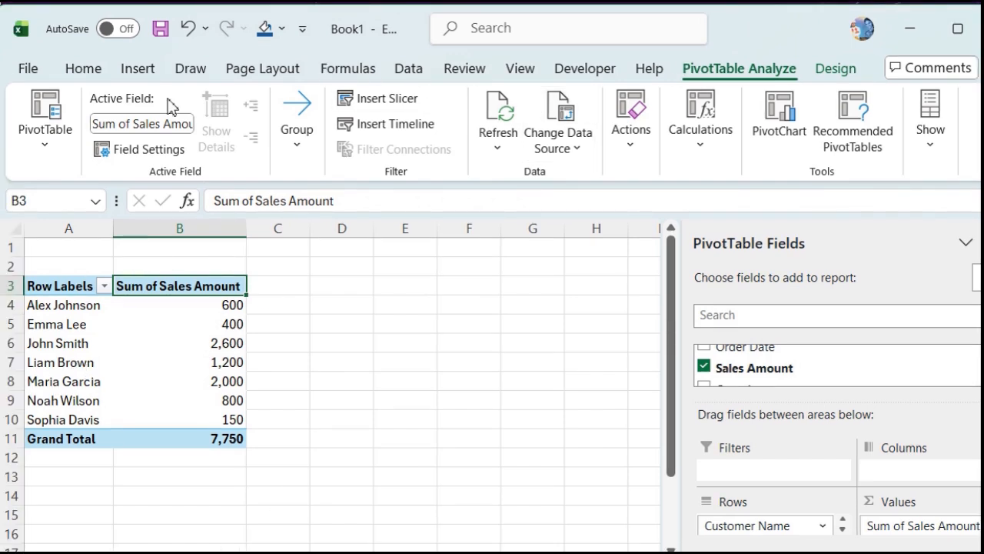
Step: Insert a slicer on the Customer Name field, listing all seven customers
click(136, 74)
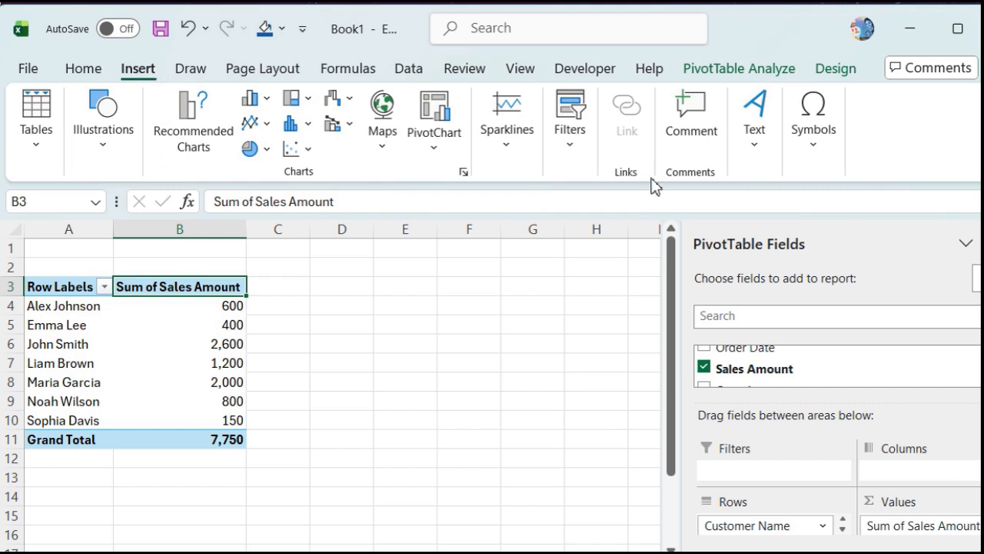
click(572, 141)
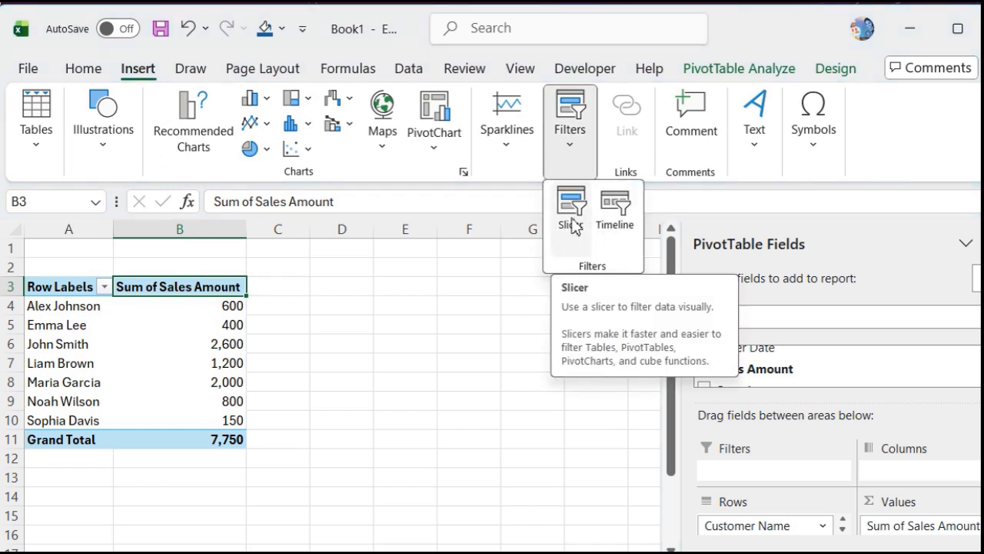
click(572, 224)
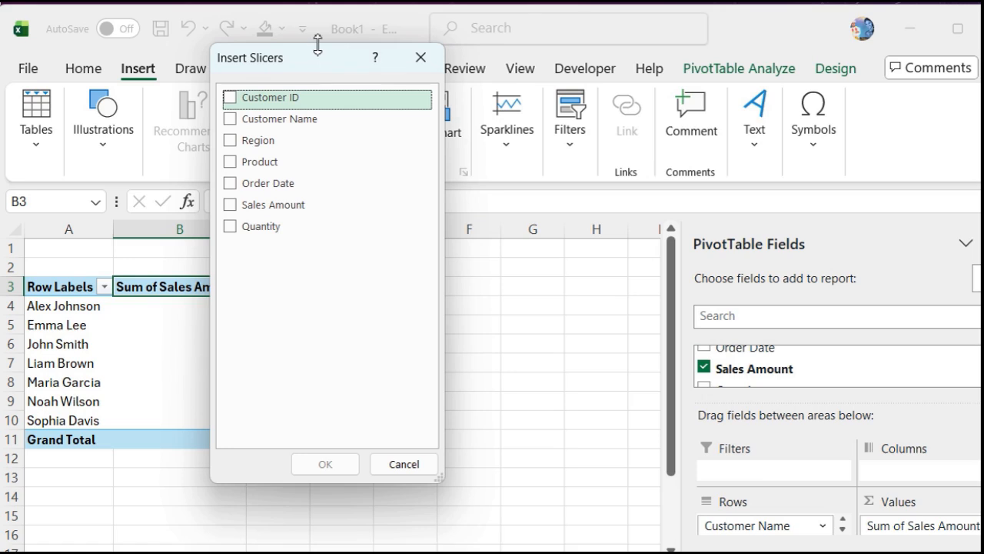
drag(325, 66, 360, 68)
drag(450, 98, 548, 129)
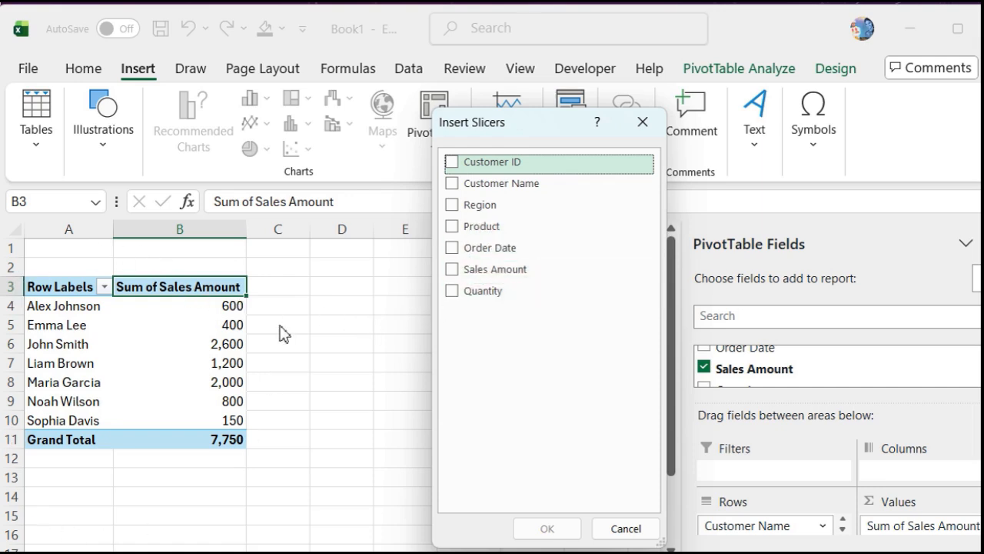
click(452, 184)
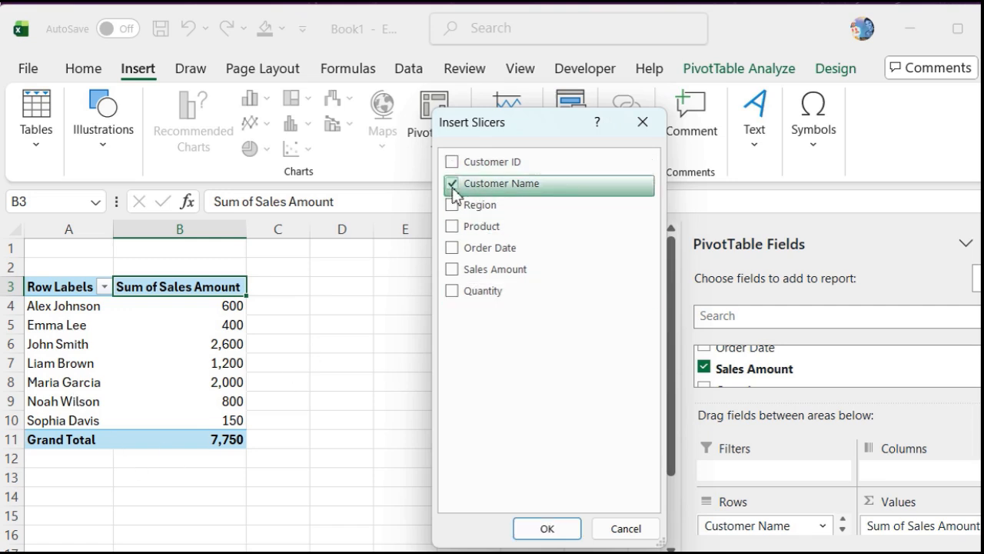
click(538, 528)
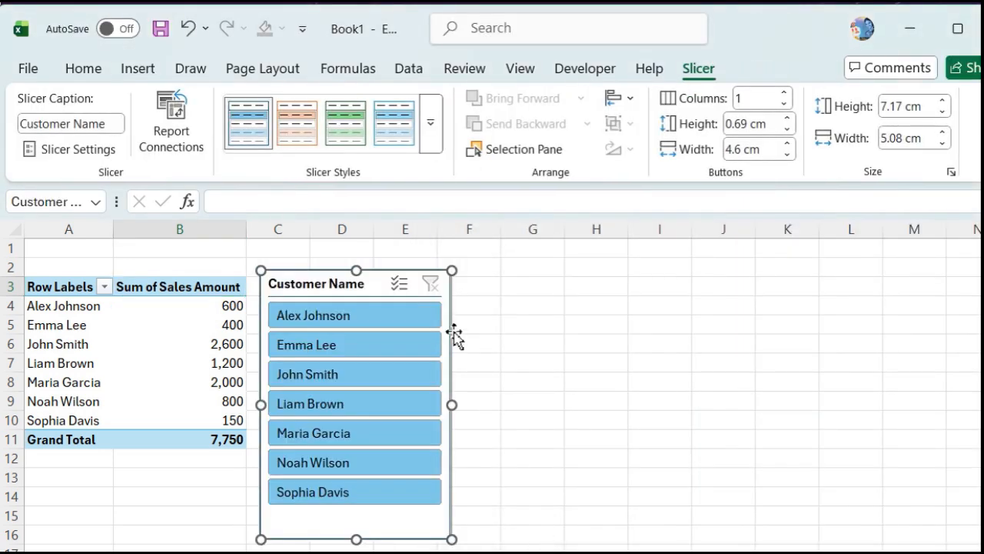
Step: Move the slicer into columns D–F and filter the pivot to the customer with 2,000 in sales
drag(295, 279, 366, 260)
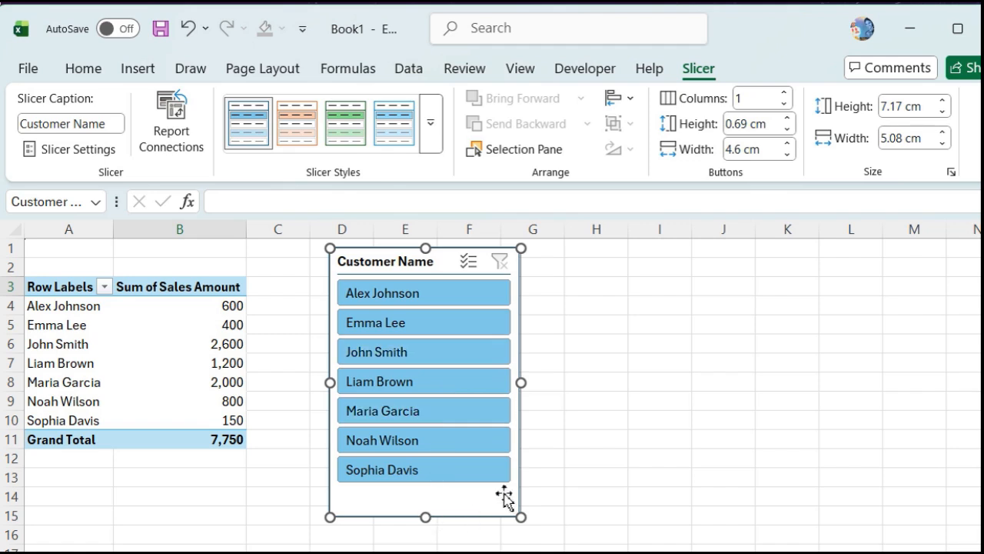
click(403, 336)
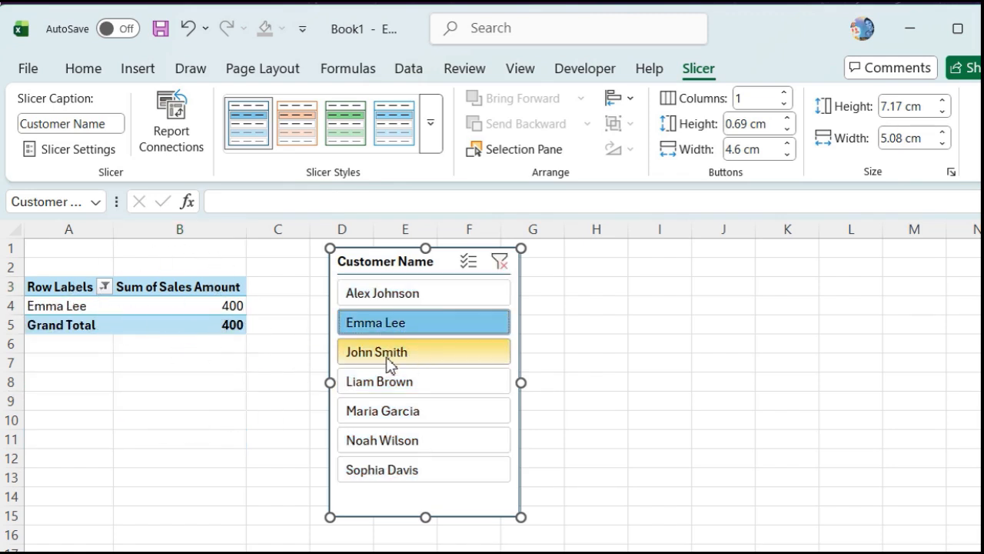
click(408, 427)
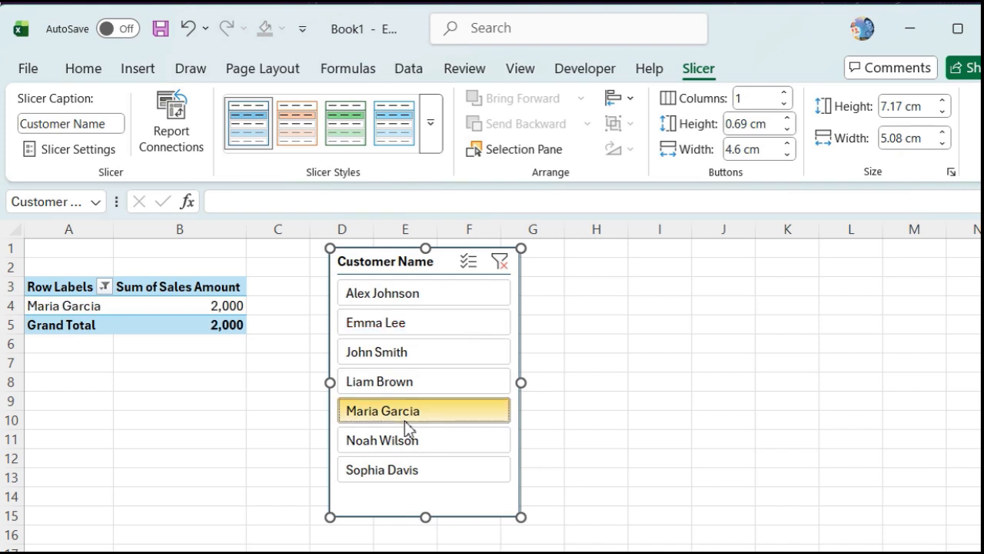